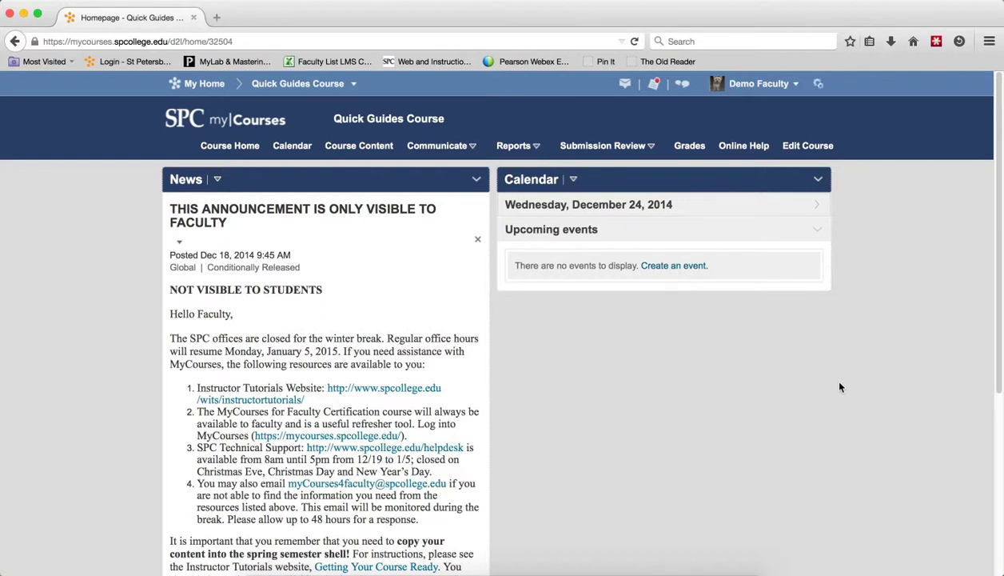
# Step: In the course's Manage Files, create a new folder named 'Eye Lesson' and open it
pyautogui.click(799, 151)
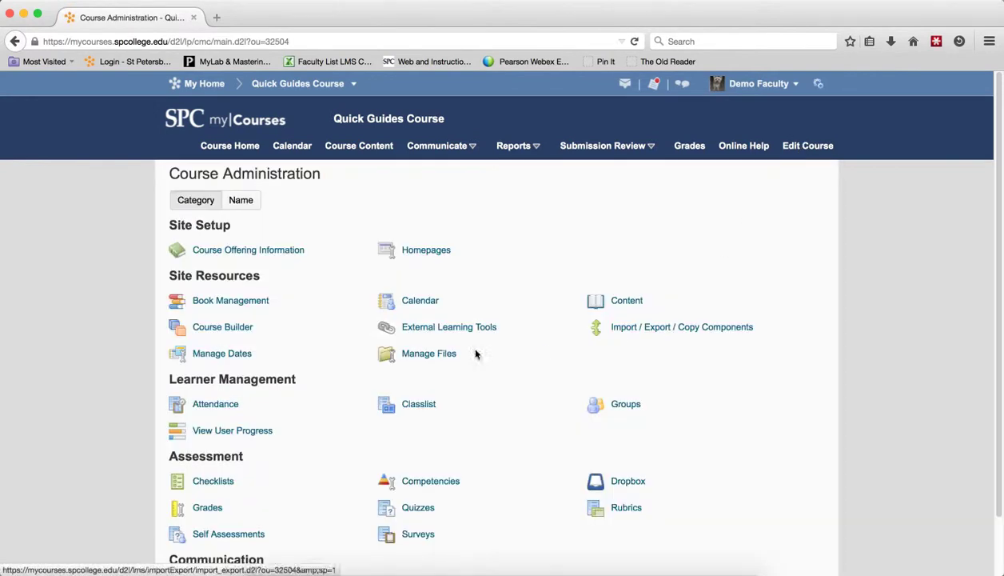
pyautogui.click(428, 354)
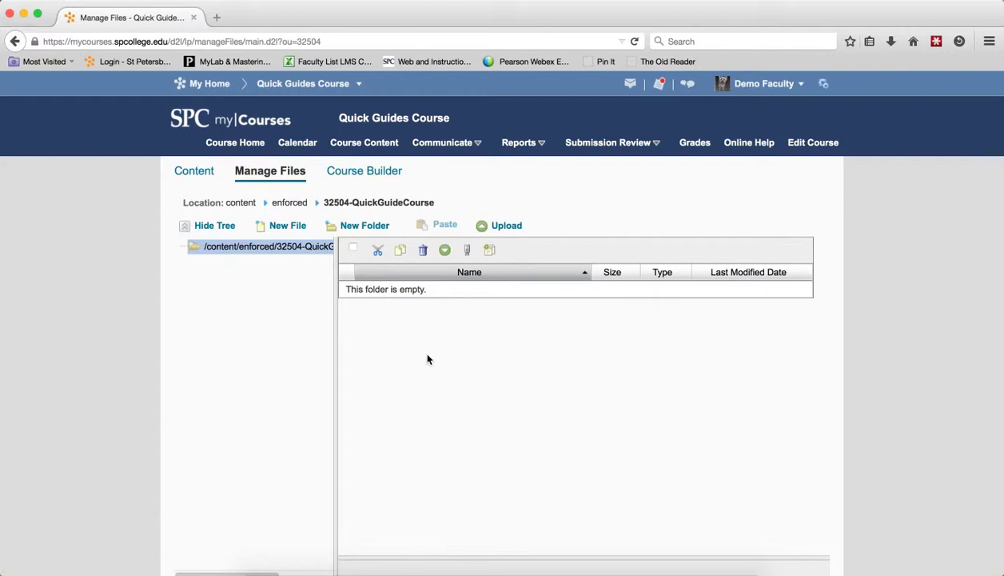
pyautogui.click(365, 226)
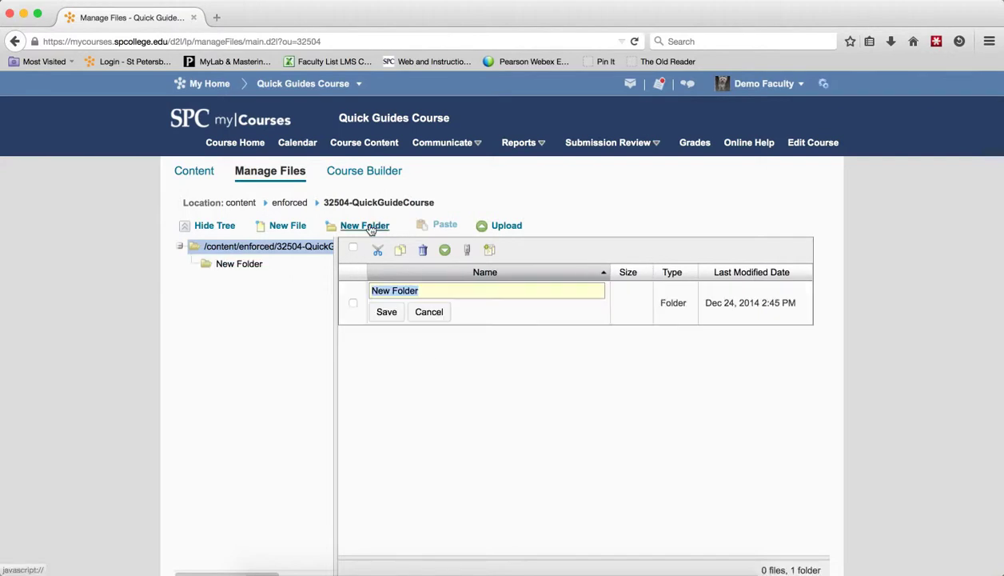
pyautogui.write('E')
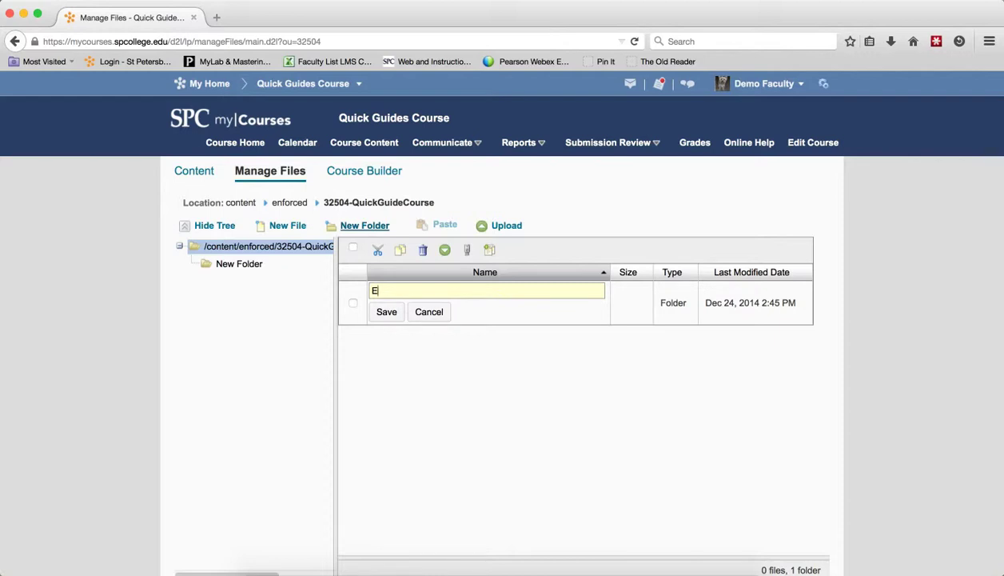
pyautogui.write('ye Lesson')
pyautogui.click(388, 313)
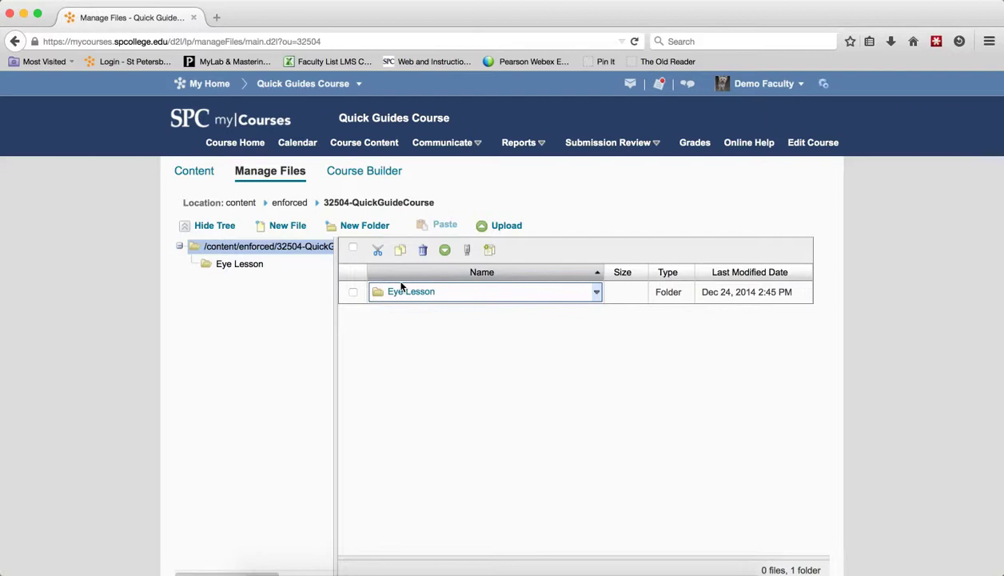
pyautogui.click(399, 290)
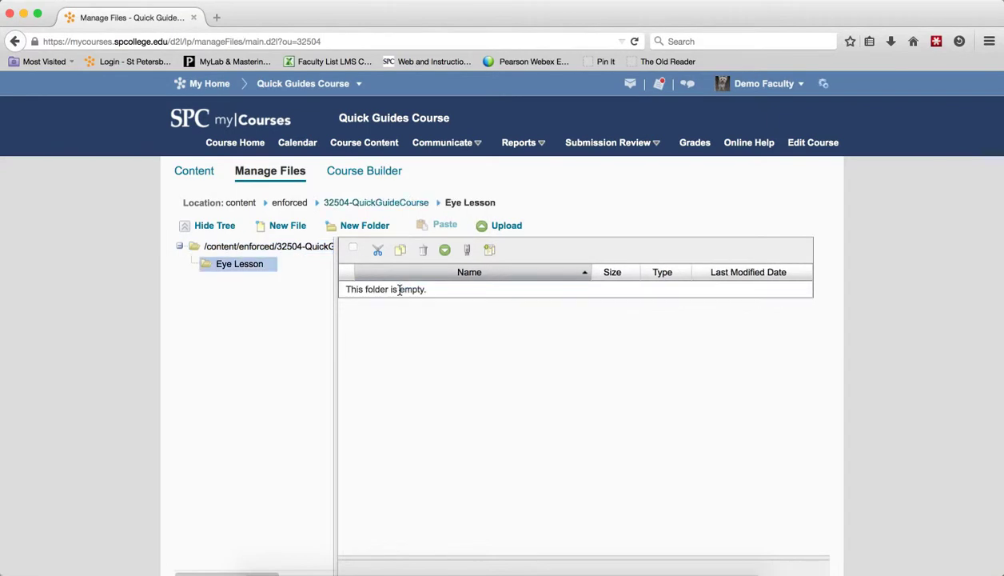
# Step: Upload EyeLesson.zip (5.27 MB) from the Desktop into the Eye Lesson folder
pyautogui.click(504, 226)
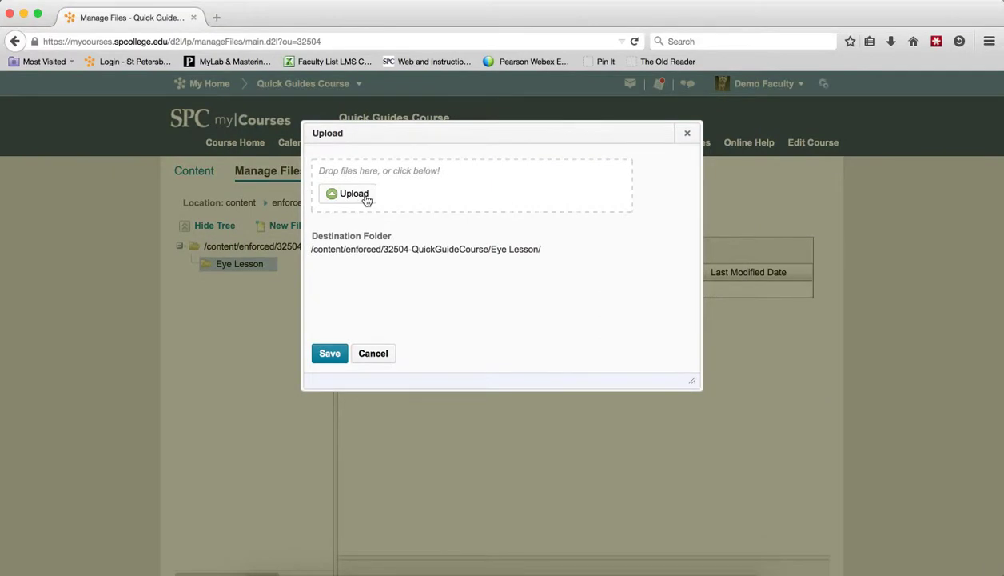
pyautogui.click(366, 199)
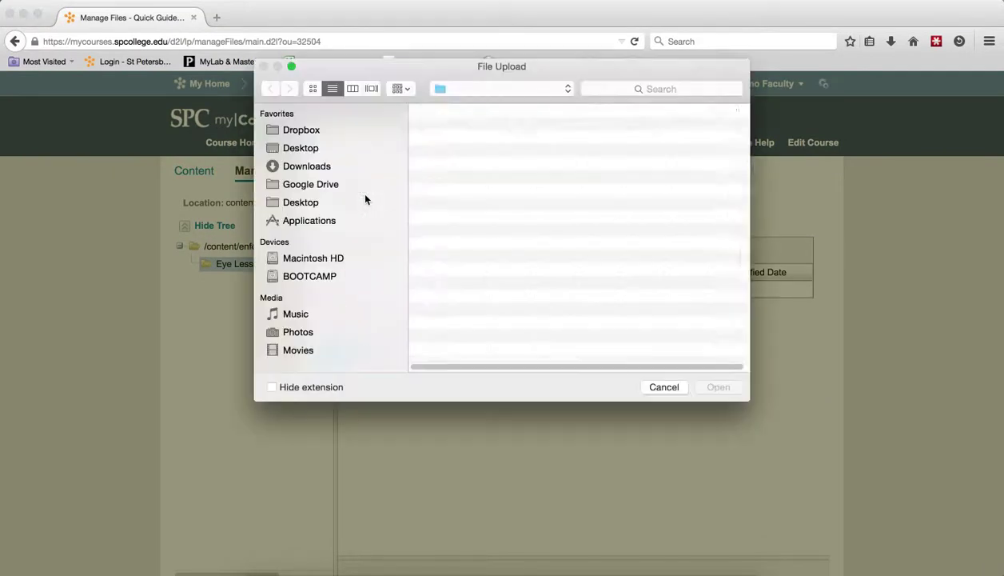
pyautogui.click(305, 150)
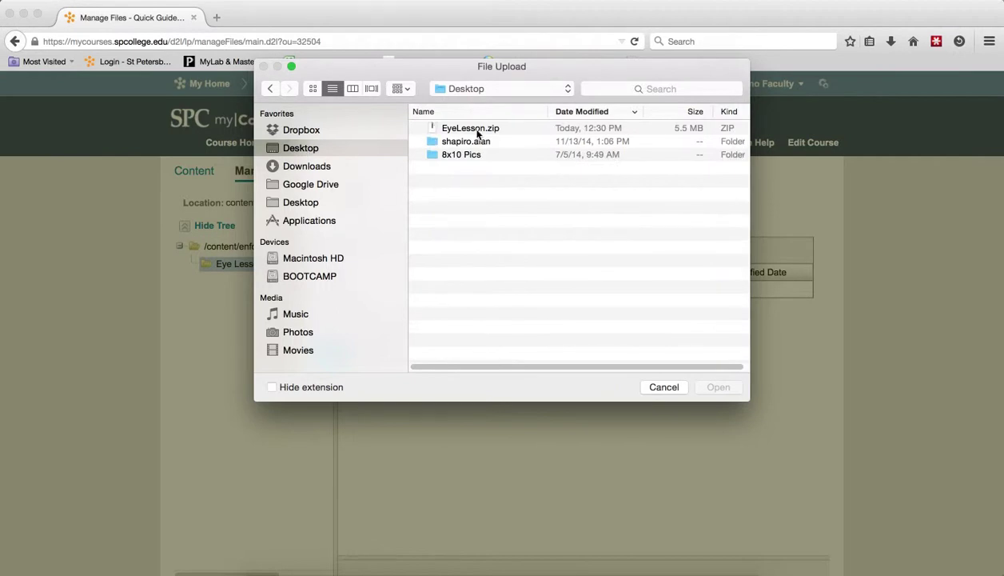
pyautogui.click(477, 131)
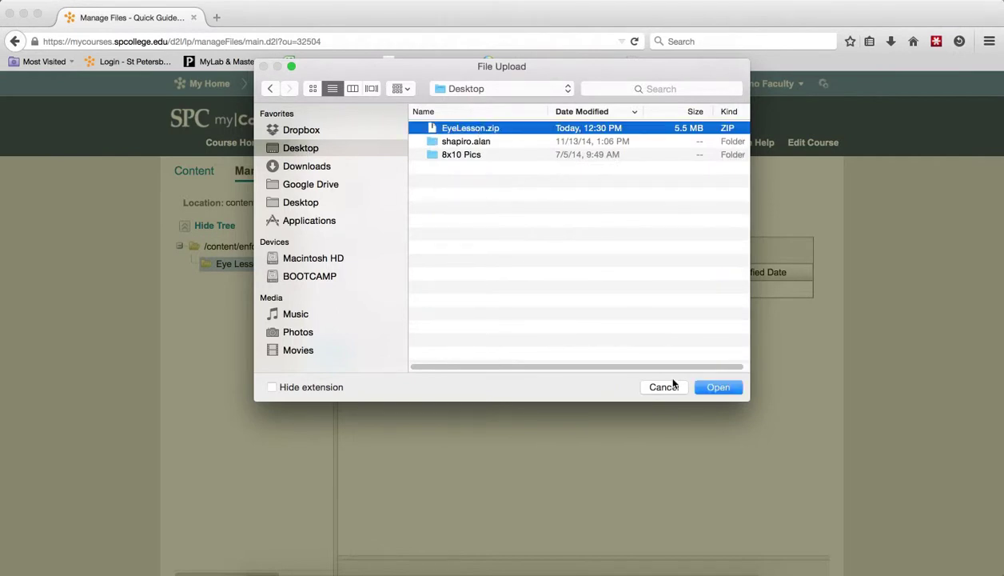
pyautogui.click(719, 387)
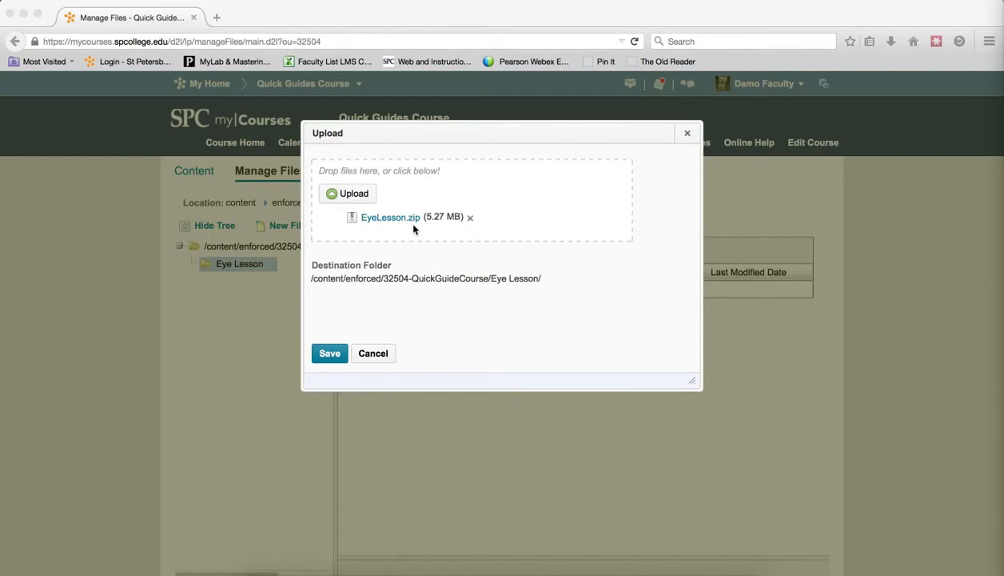
pyautogui.click(334, 353)
pyautogui.click(335, 354)
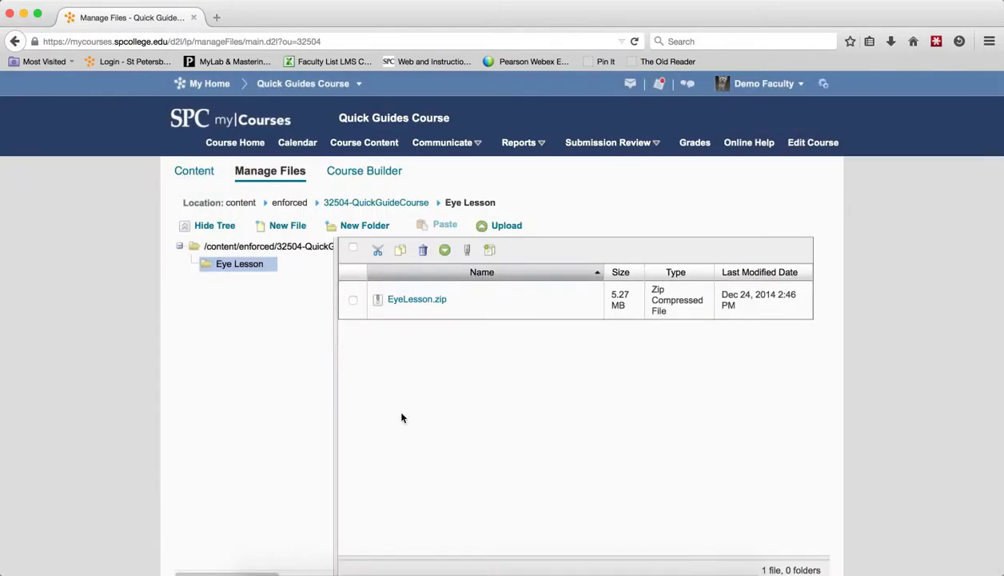
pyautogui.moveTo(482, 299)
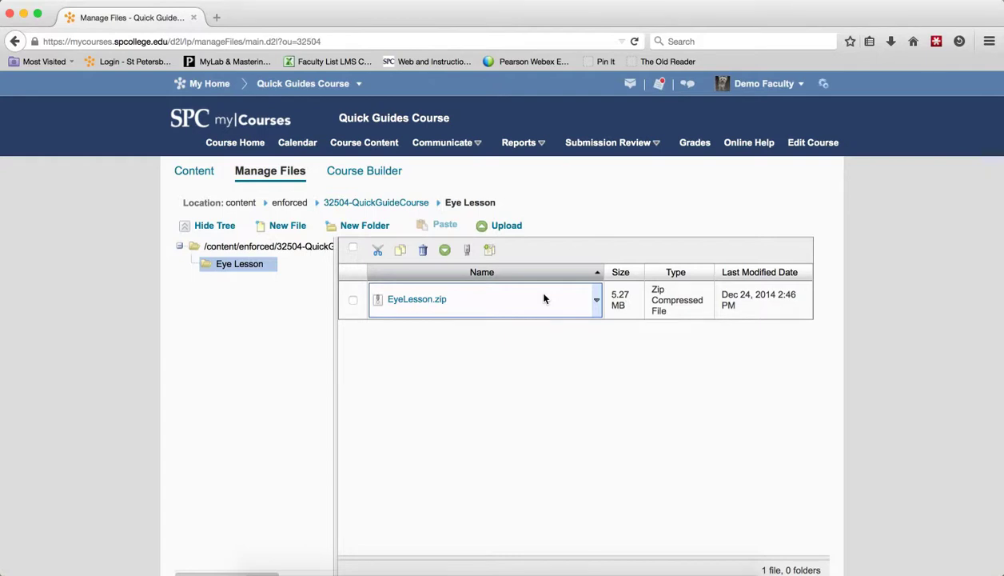
# Step: Unzip EyeLesson.zip, giving 144 files and 5 subfolders including lessonimages and mobile_pages
pyautogui.click(543, 298)
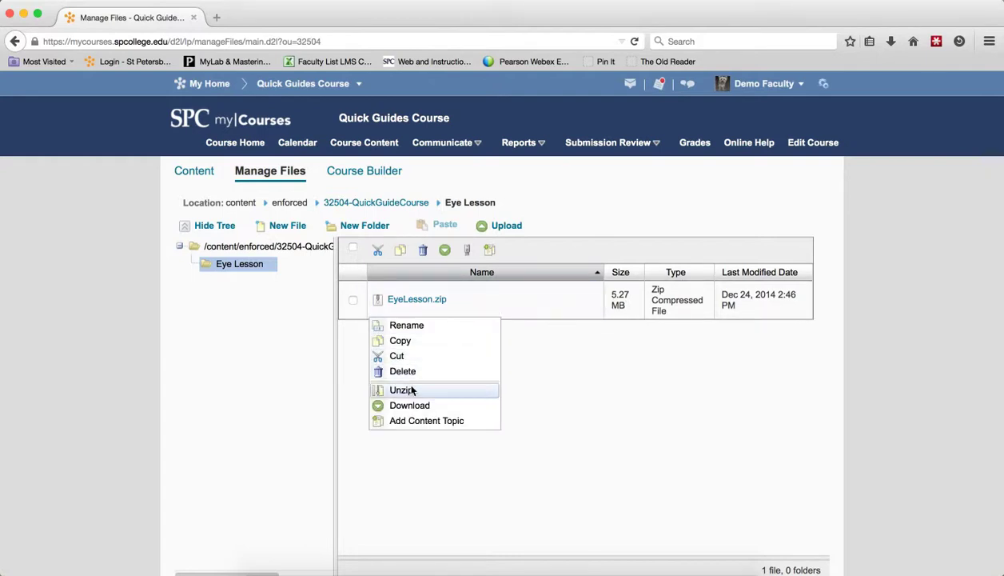
pyautogui.click(412, 389)
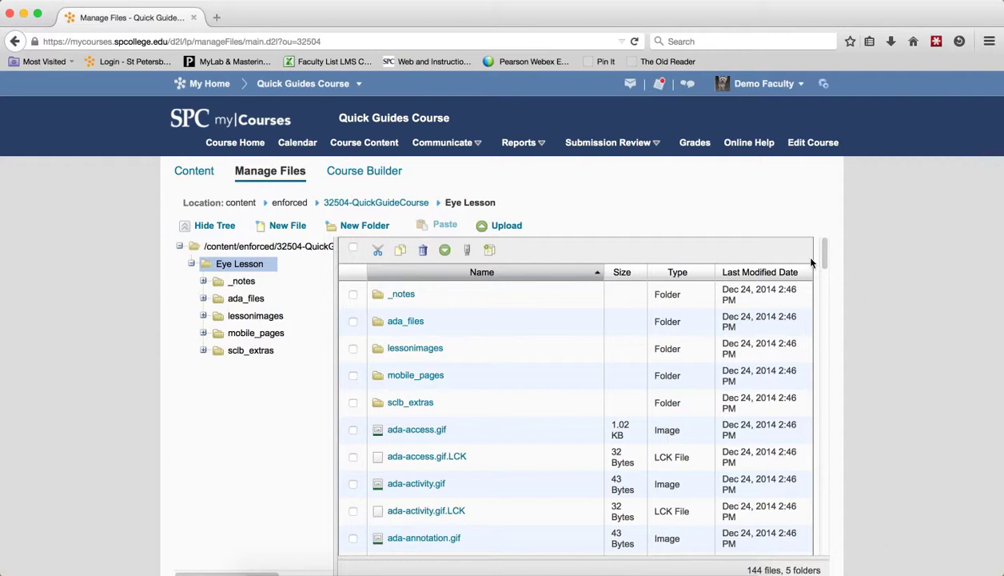
# Step: Delete the EyeLesson.zip archive, leaving 143 files and 5 subfolders in Eye Lesson
pyautogui.scroll(-2, 826, 284)
pyautogui.scroll(-3, 825, 284)
pyautogui.scroll(-5, 819, 311)
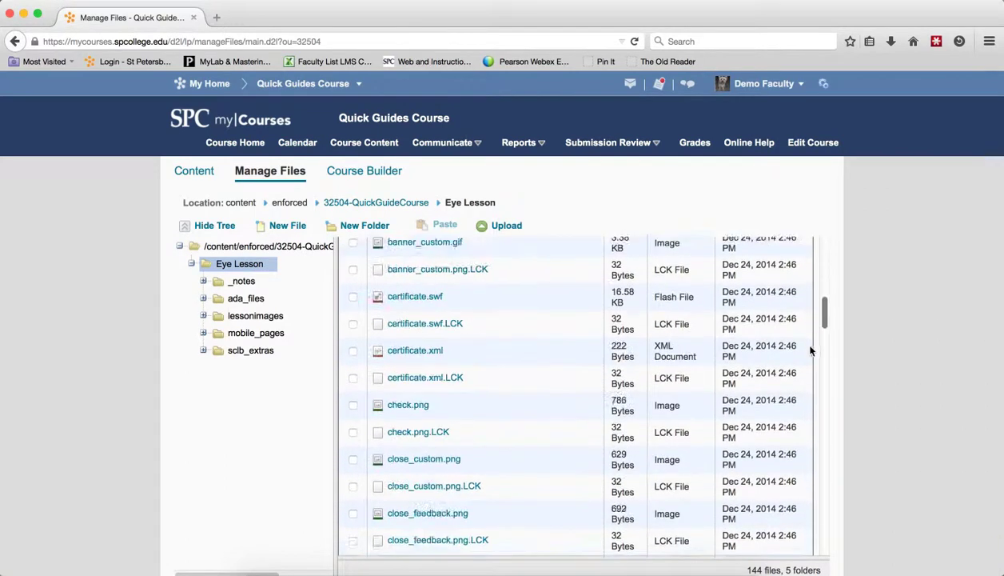
pyautogui.scroll(-5, 814, 344)
pyautogui.scroll(-3, 803, 382)
pyautogui.scroll(-3, 799, 400)
pyautogui.scroll(-3, 790, 439)
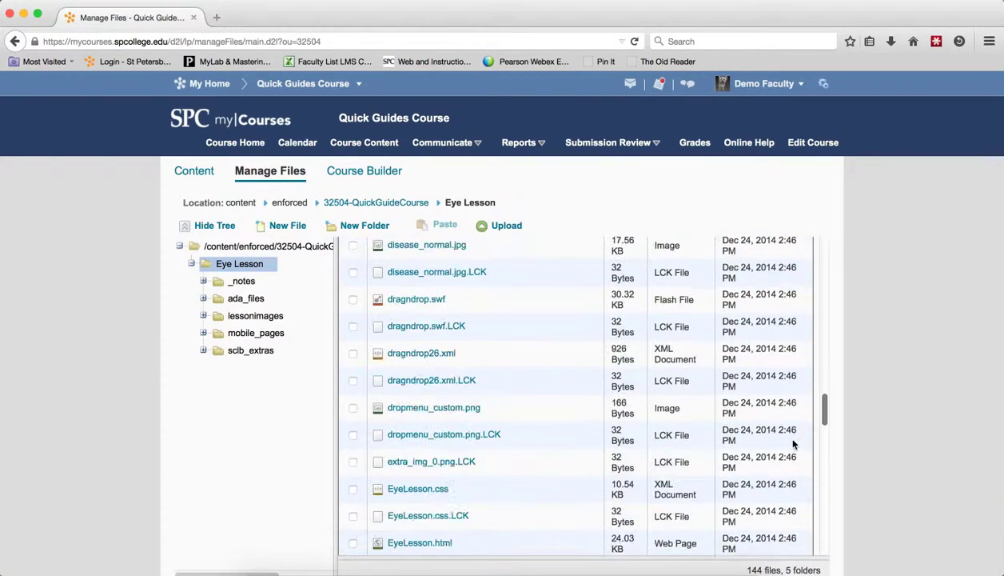
pyautogui.scroll(-3, 790, 446)
pyautogui.scroll(2, 783, 435)
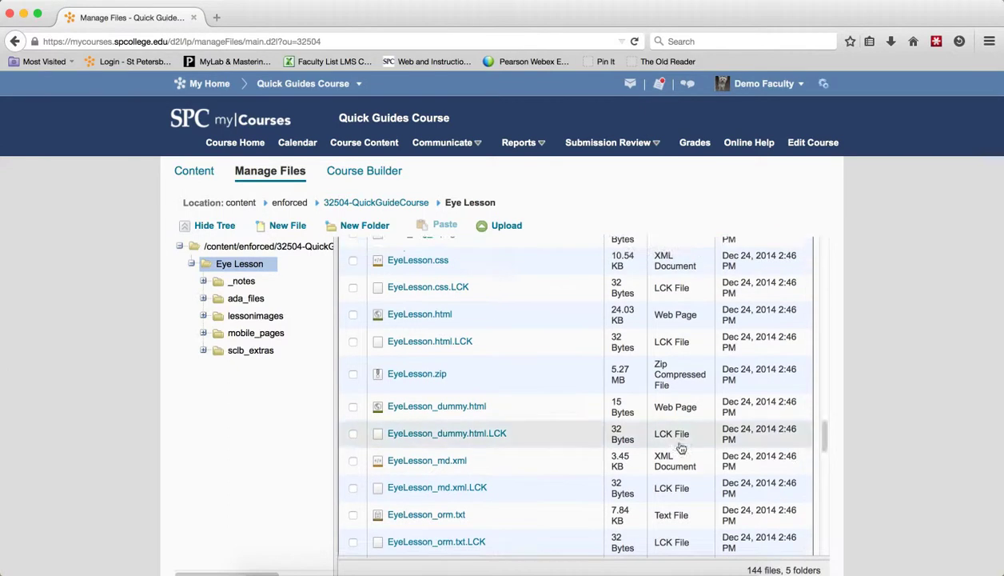
pyautogui.click(520, 385)
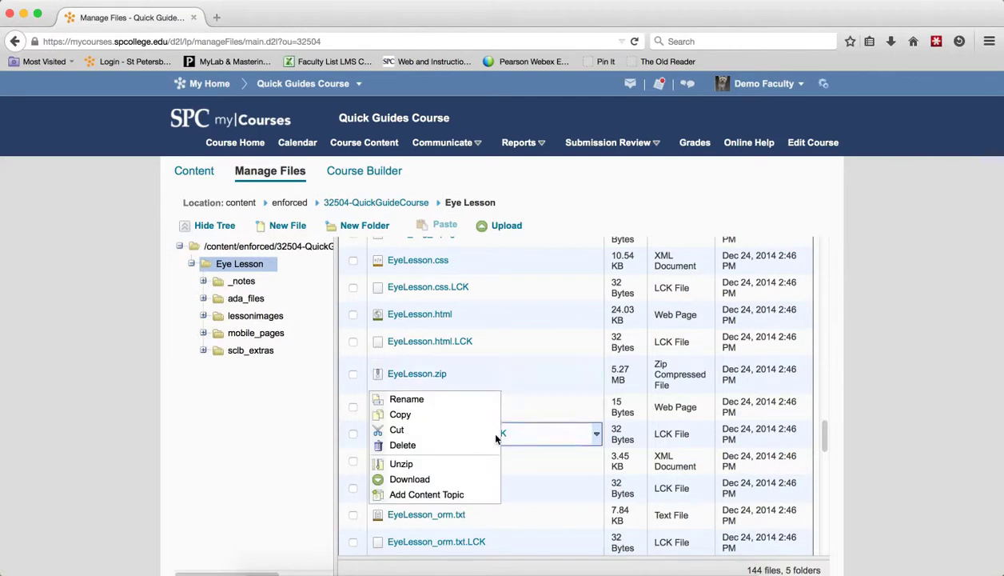
pyautogui.click(469, 444)
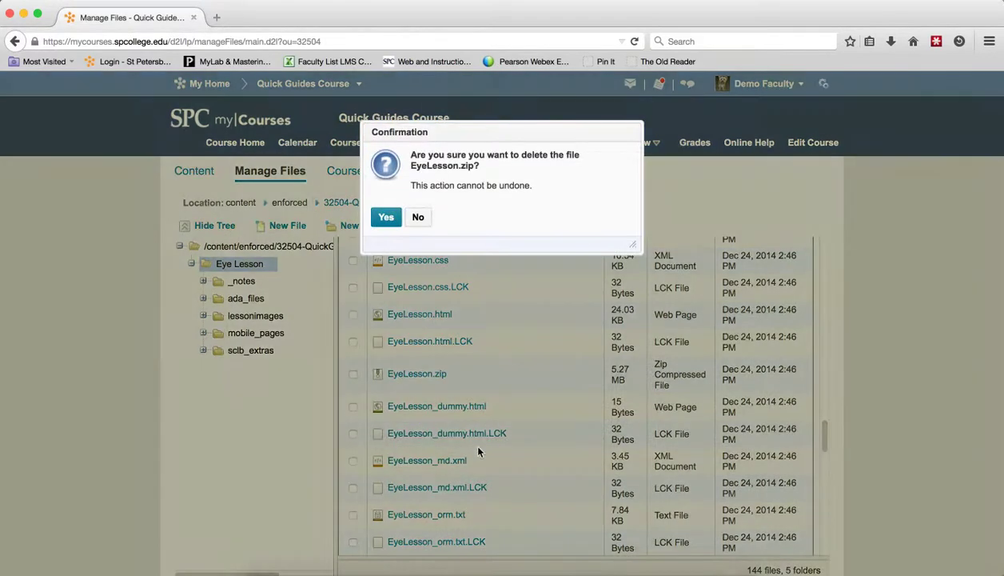
pyautogui.click(386, 218)
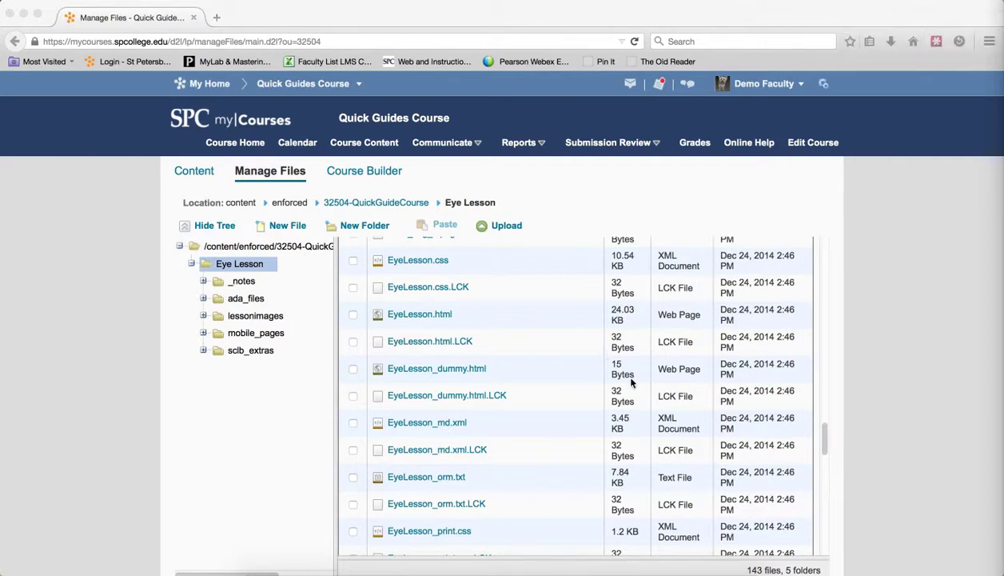
# Step: Scroll the file list down to index.html and open its actions menu
pyautogui.moveTo(825, 442)
pyautogui.mouseDown()
pyautogui.moveTo(816, 515)
pyautogui.moveTo(816, 492)
pyautogui.mouseUp()
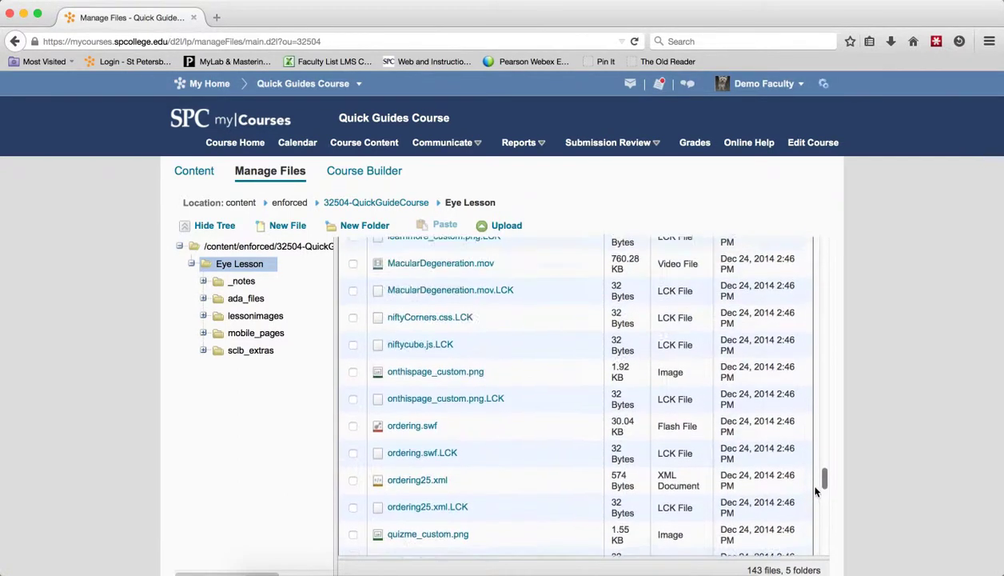
pyautogui.moveTo(817, 492); pyautogui.dragTo(824, 454)
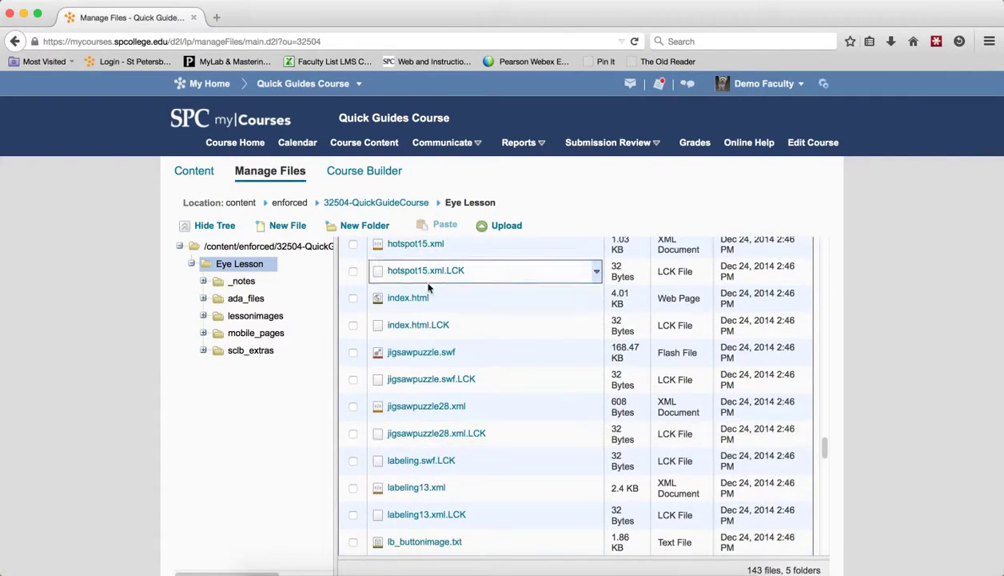
pyautogui.moveTo(484, 298)
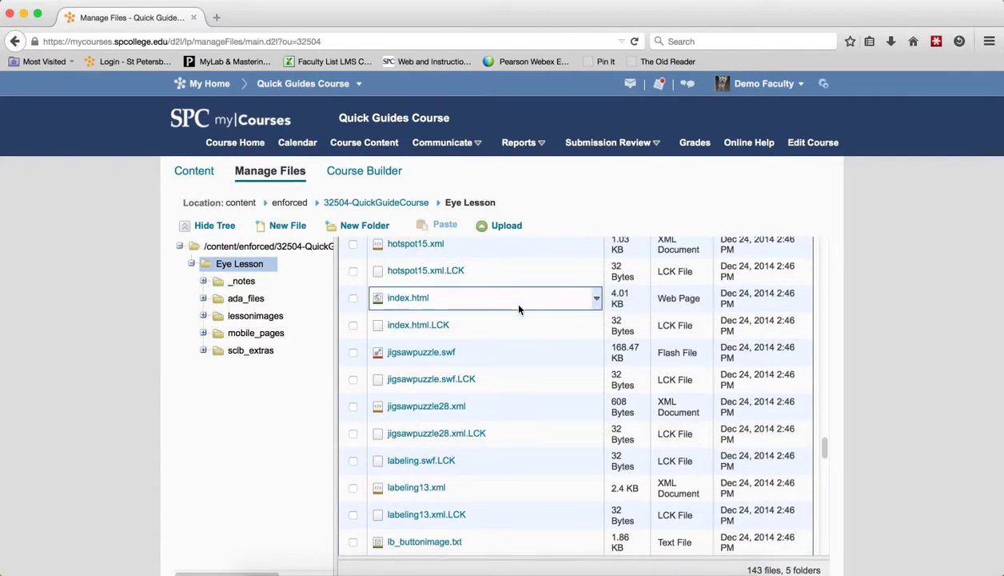
pyautogui.click(518, 308)
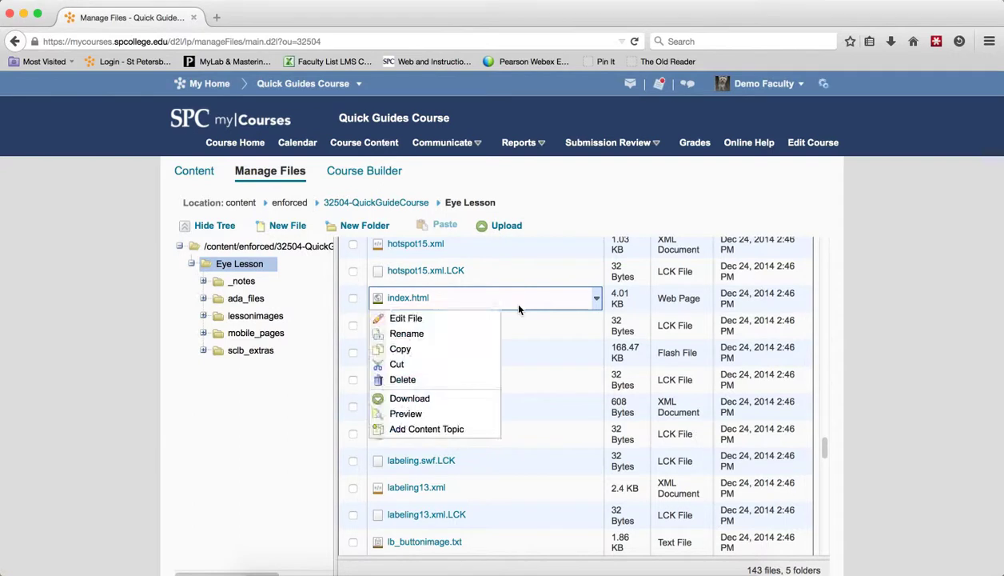
# Step: Add index.html as topic 'Eye Anatomy – A guide to the Human Eye' under Module 1
pyautogui.click(456, 433)
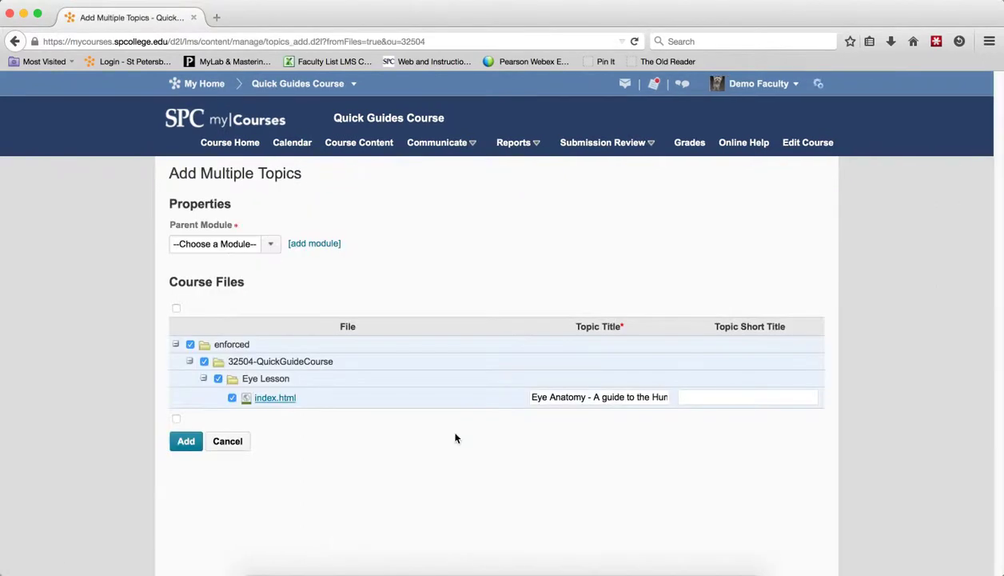
pyautogui.click(270, 245)
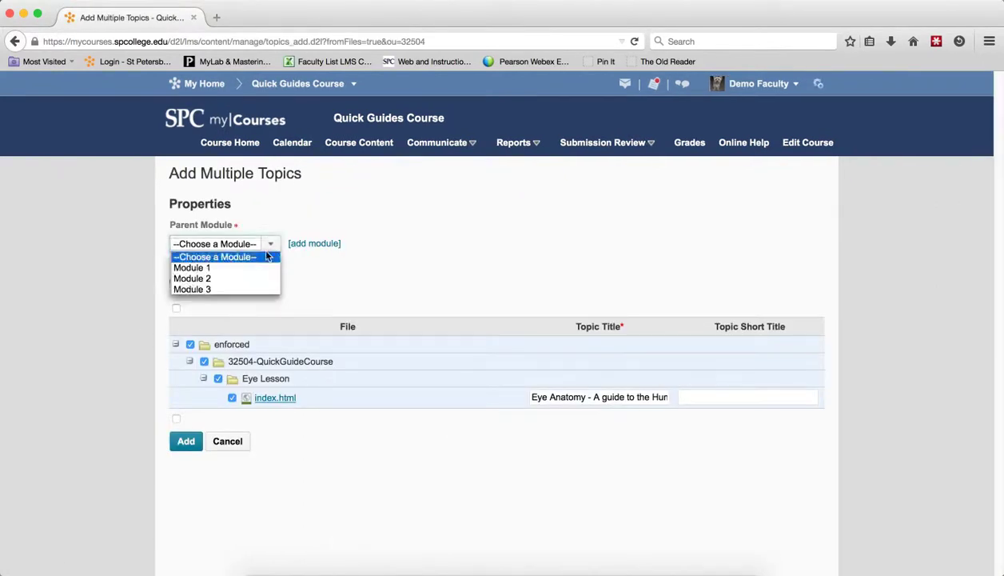
pyautogui.click(258, 268)
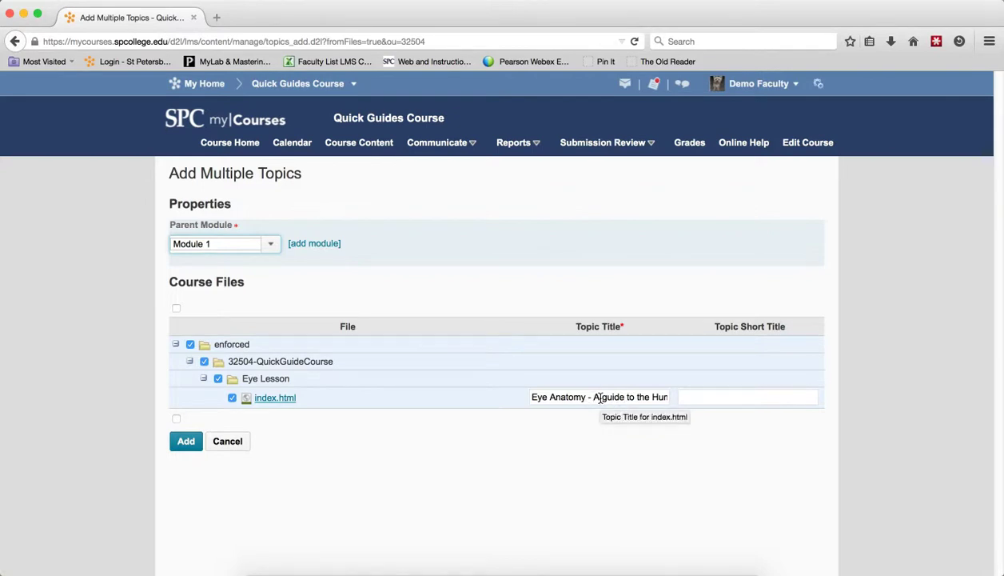
pyautogui.click(186, 447)
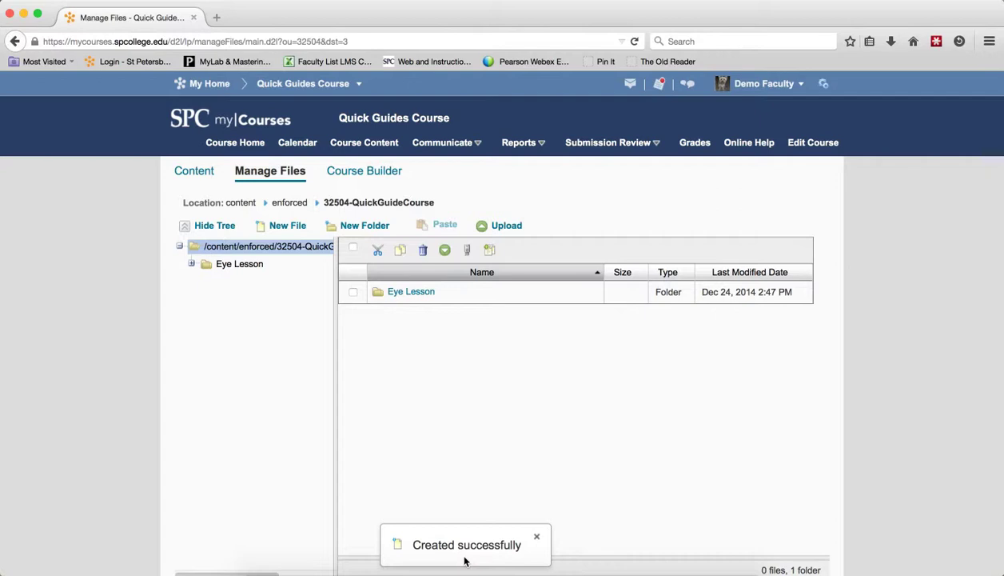
# Step: Open the Eye Anatomy topic from Module 1 on the course Content page
pyautogui.click(201, 177)
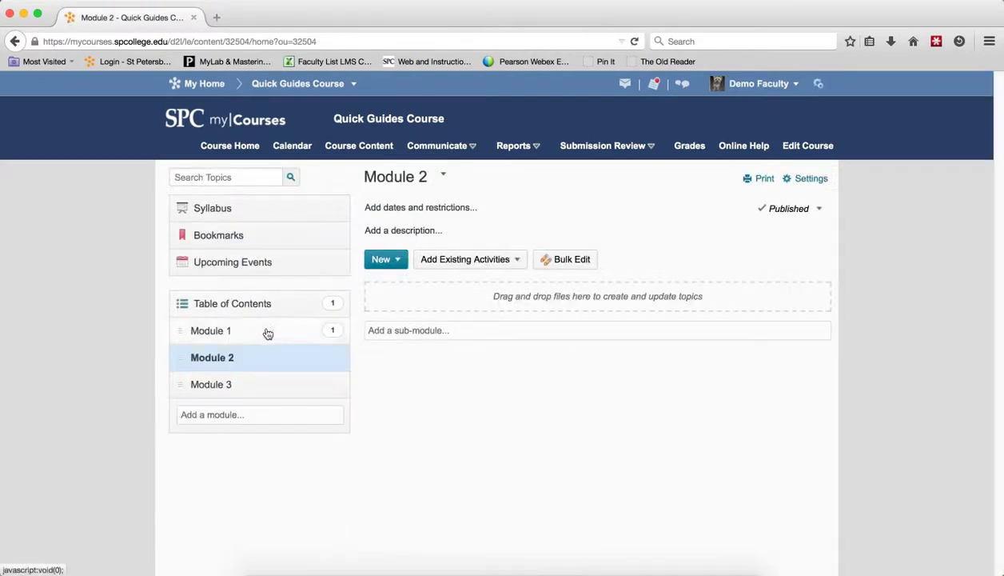
pyautogui.click(268, 333)
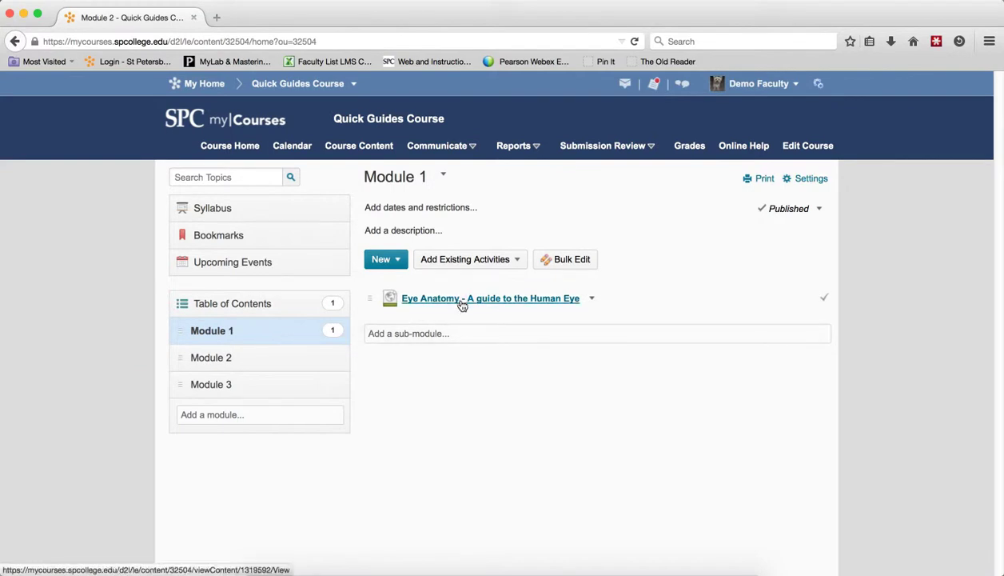
pyautogui.click(460, 303)
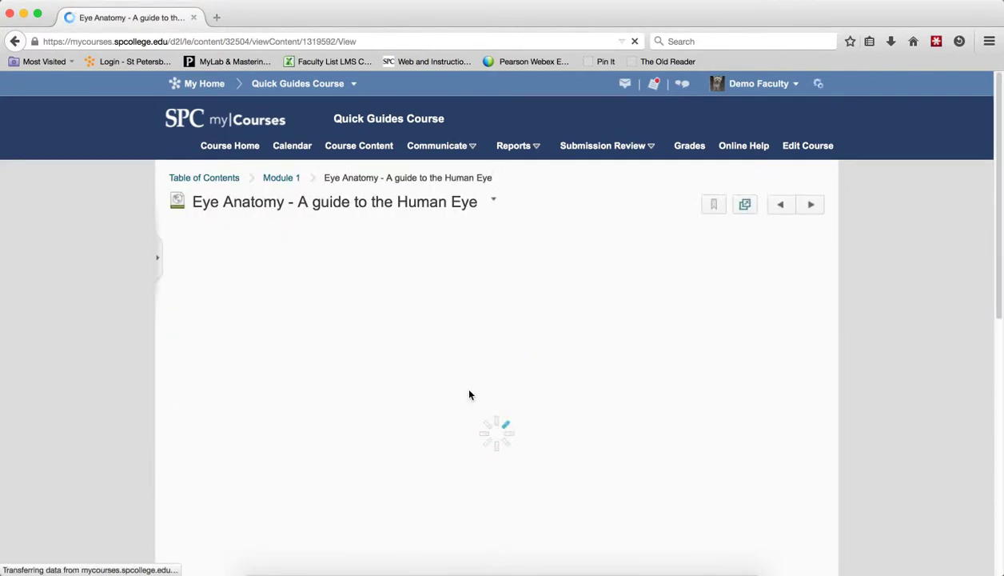